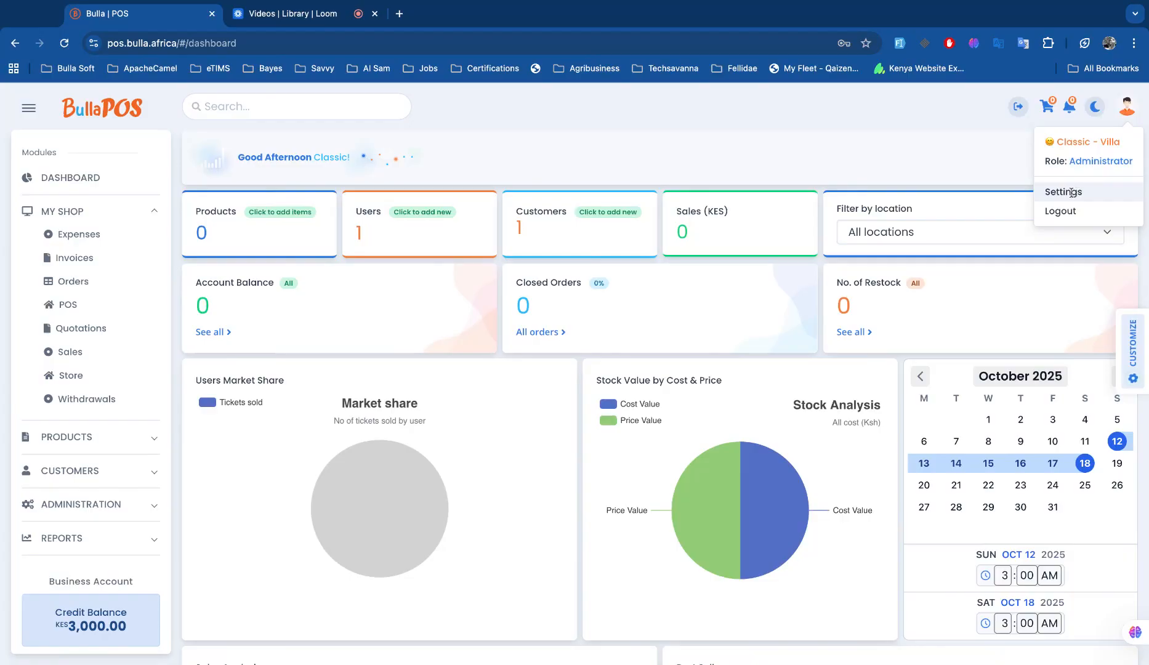
Collapse MY SHOP, expand ADMINISTRATION in the sidebar, and show the profile account dropdown.
{"action": "left_click", "coordinate": [154, 212]}
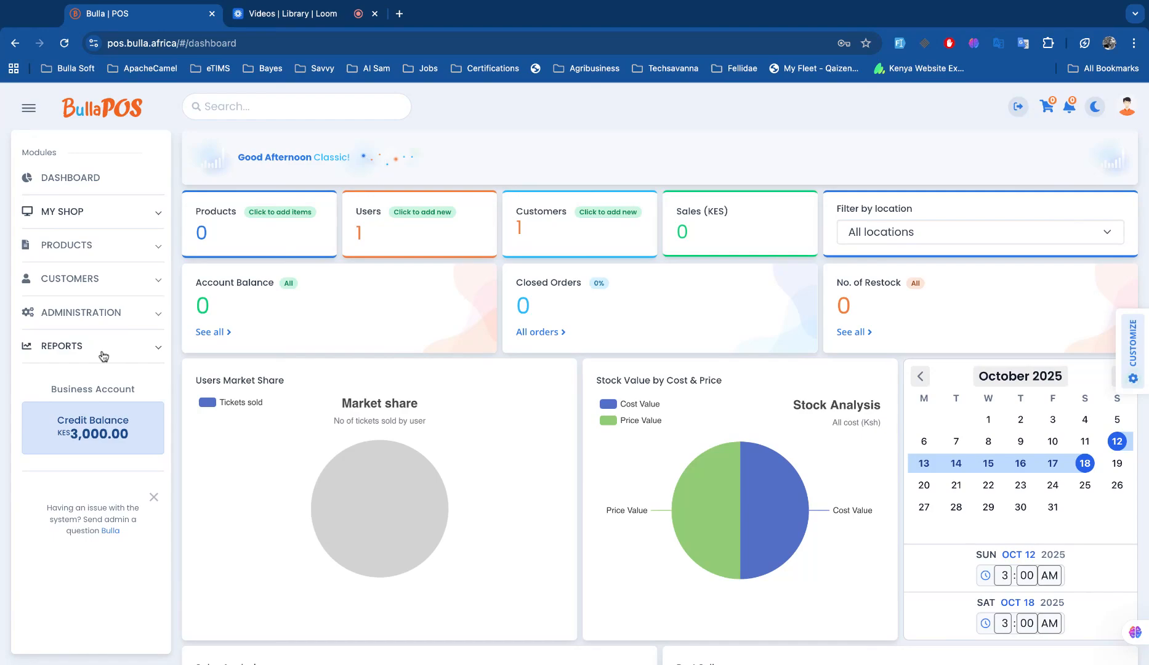
{"action": "left_click", "coordinate": [129, 318]}
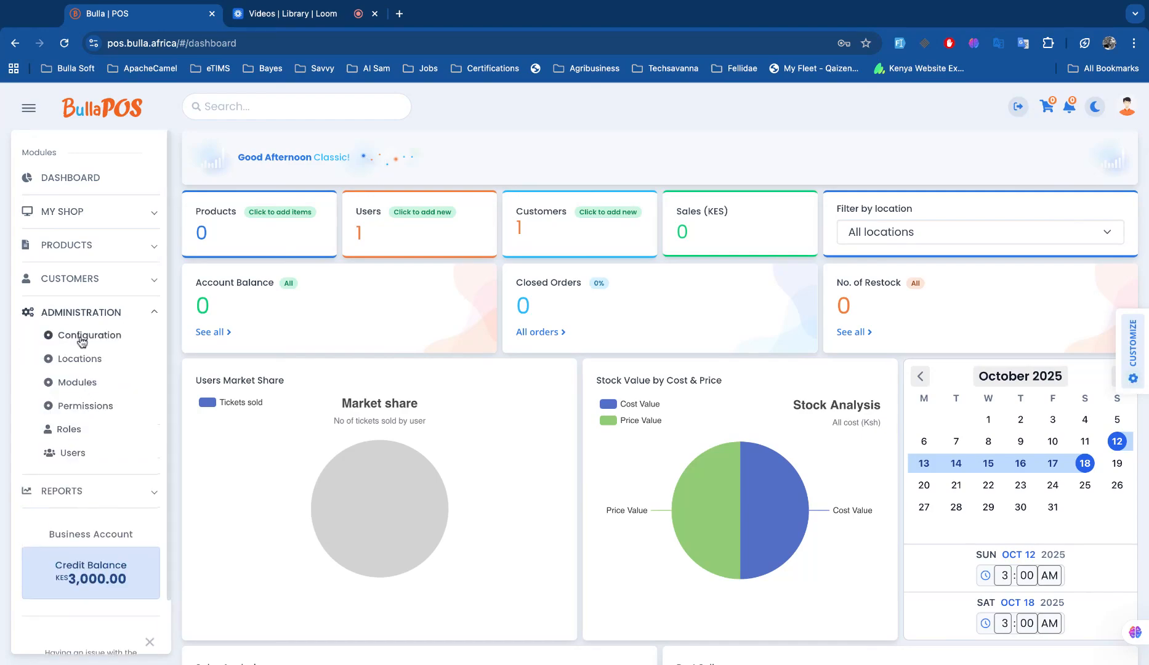
{"action": "left_click", "coordinate": [1127, 107]}
Go to the business configuration settings and set the business category to Supermarket.
{"action": "left_click", "coordinate": [1061, 191]}
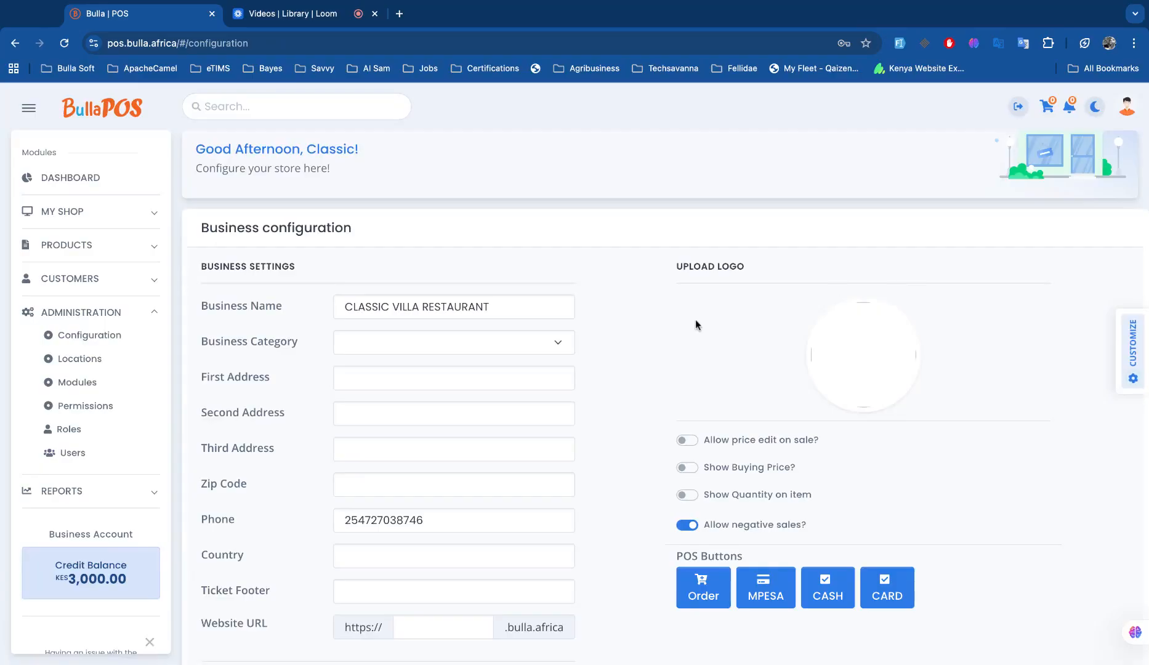
{"action": "left_click", "coordinate": [369, 341]}
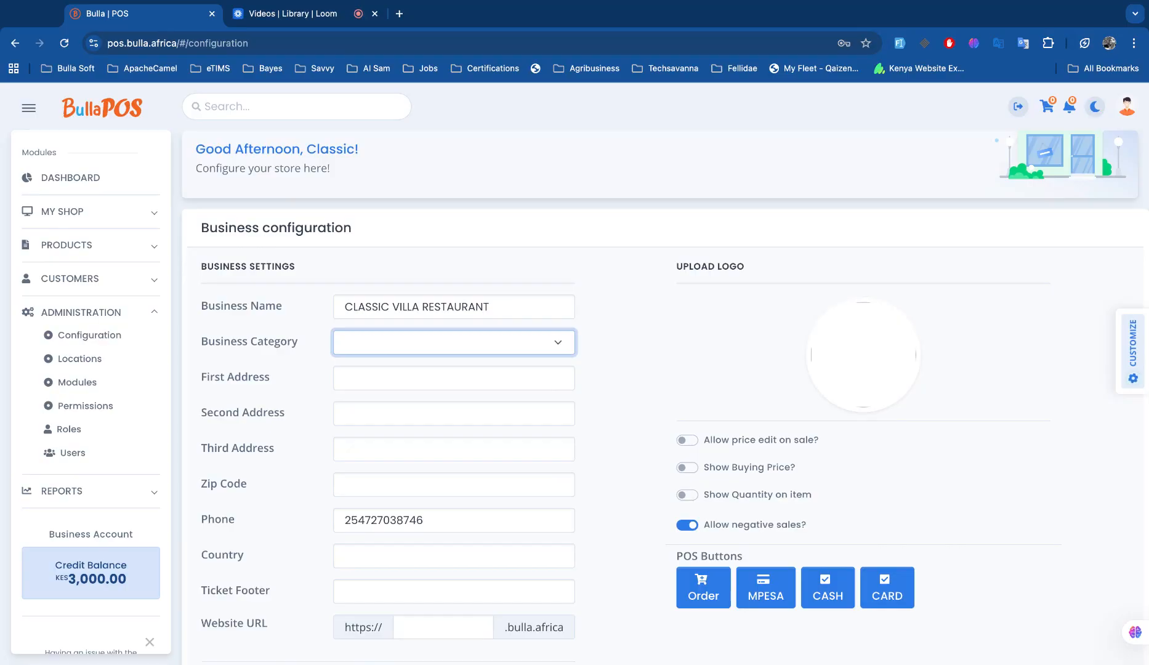
{"action": "left_click", "coordinate": [424, 385]}
Autofill the store's saved address and contact details, with country Kenya.
{"action": "left_click", "coordinate": [413, 380]}
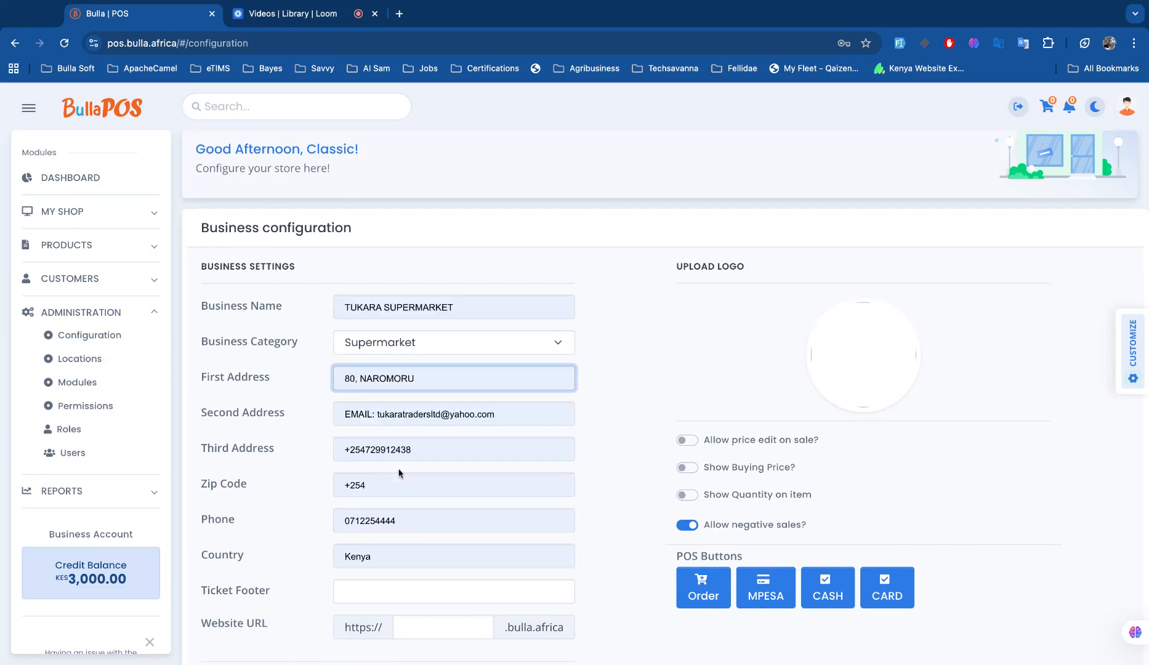
{"action": "left_click", "coordinate": [399, 473]}
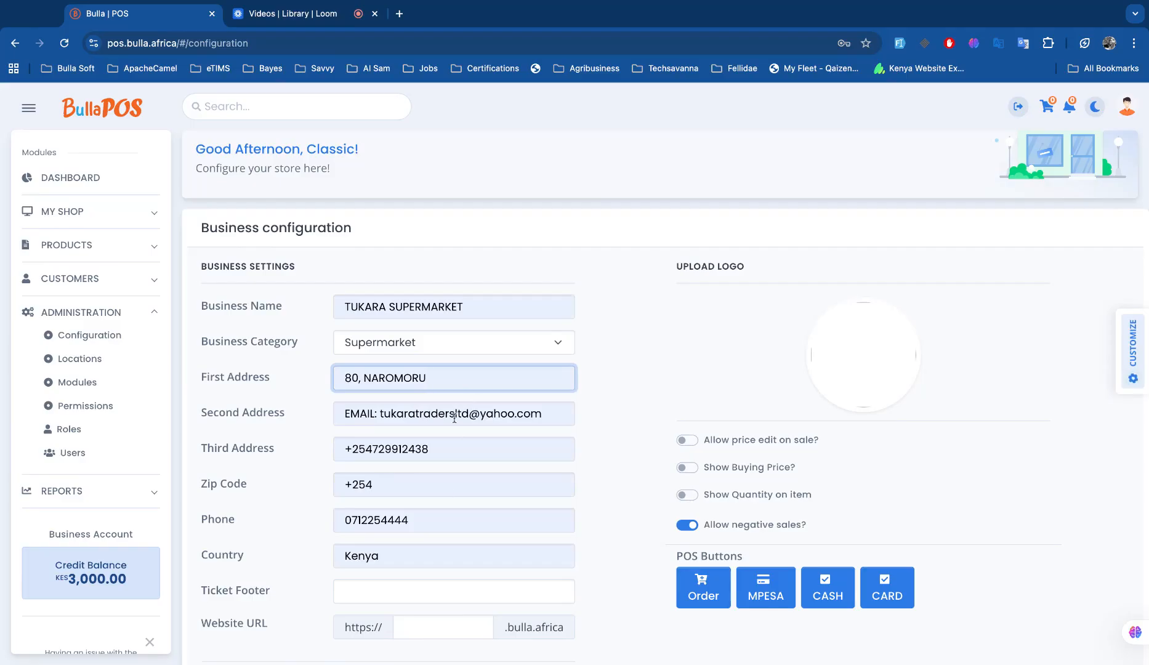
{"action": "scroll", "coordinate": [440, 529], "scroll_direction": "down", "scroll_amount": 1}
{"action": "scroll", "coordinate": [440, 529], "scroll_direction": "down", "scroll_amount": 3}
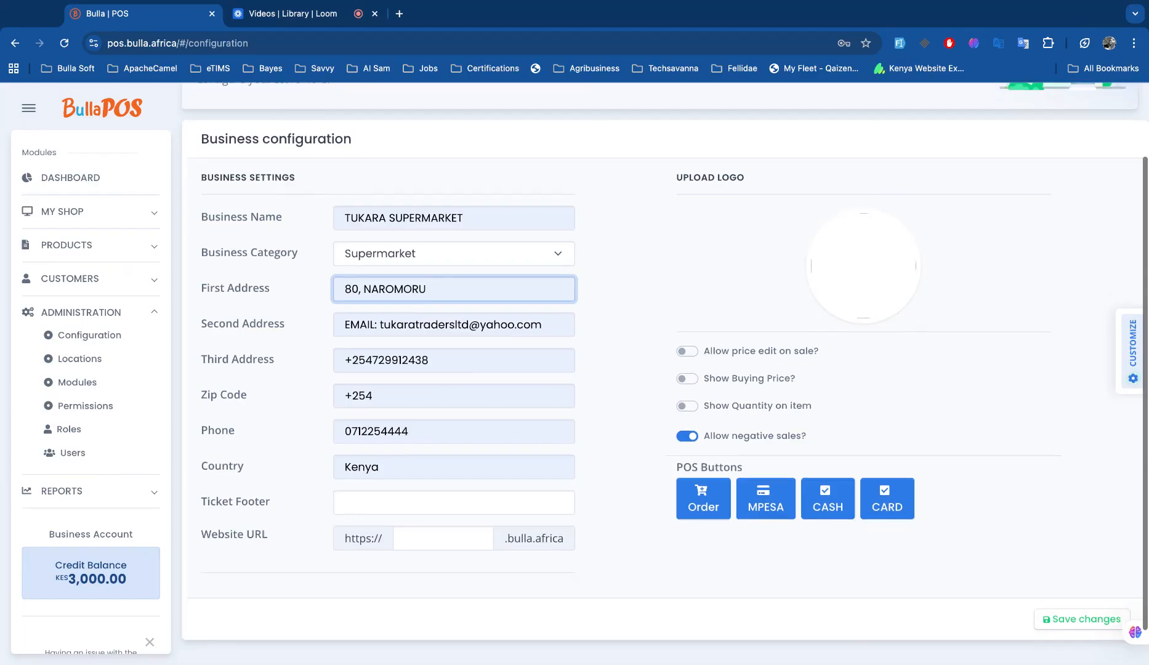
{"action": "scroll", "coordinate": [437, 471], "scroll_direction": "down", "scroll_amount": 1}
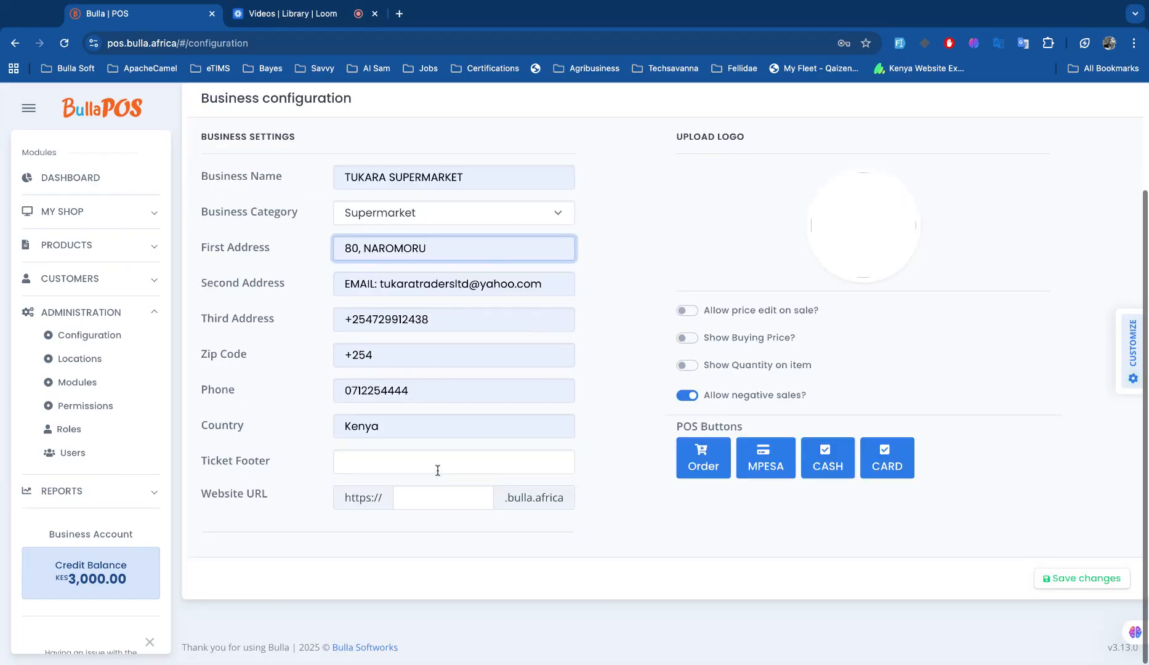
Set the ticket footer to 'Thanks you for shopping with us' and the subdomain to cvilla.
{"action": "left_click", "coordinate": [414, 464]}
{"action": "type", "text": "Thanks you for "}
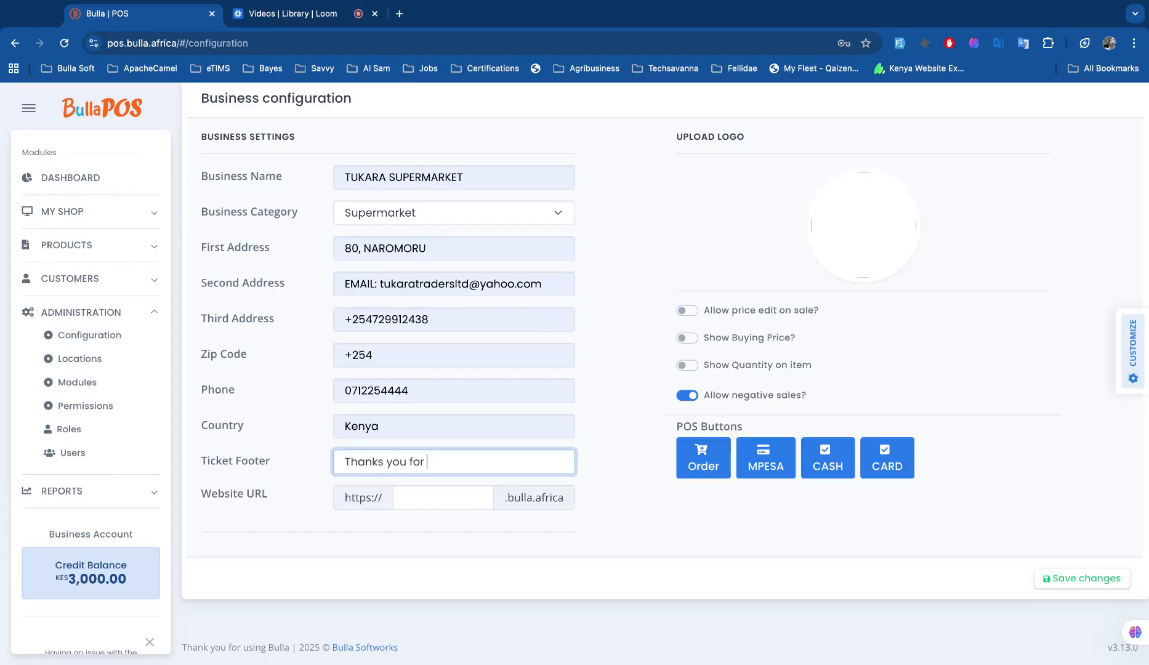
{"action": "type", "text": "shopping with us"}
{"action": "left_click", "coordinate": [412, 499]}
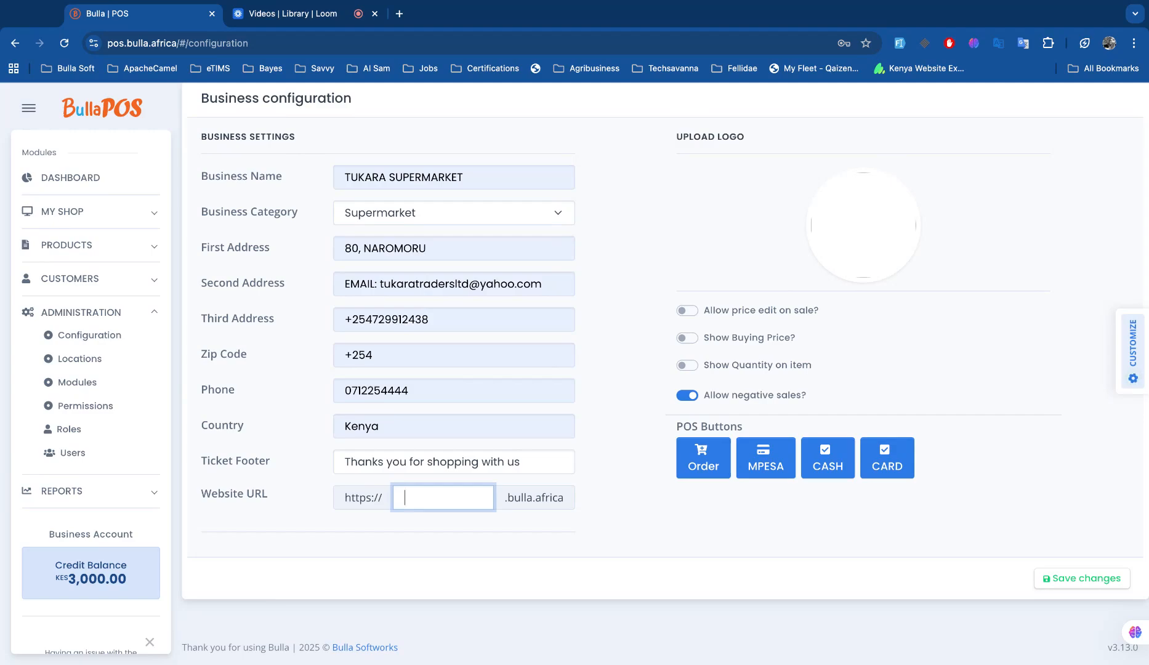
{"action": "type", "text": "villa"}
{"action": "left_click", "coordinate": [405, 497]}
{"action": "type", "text": "c"}
{"action": "scroll", "coordinate": [606, 435], "scroll_direction": "up", "scroll_amount": 1}
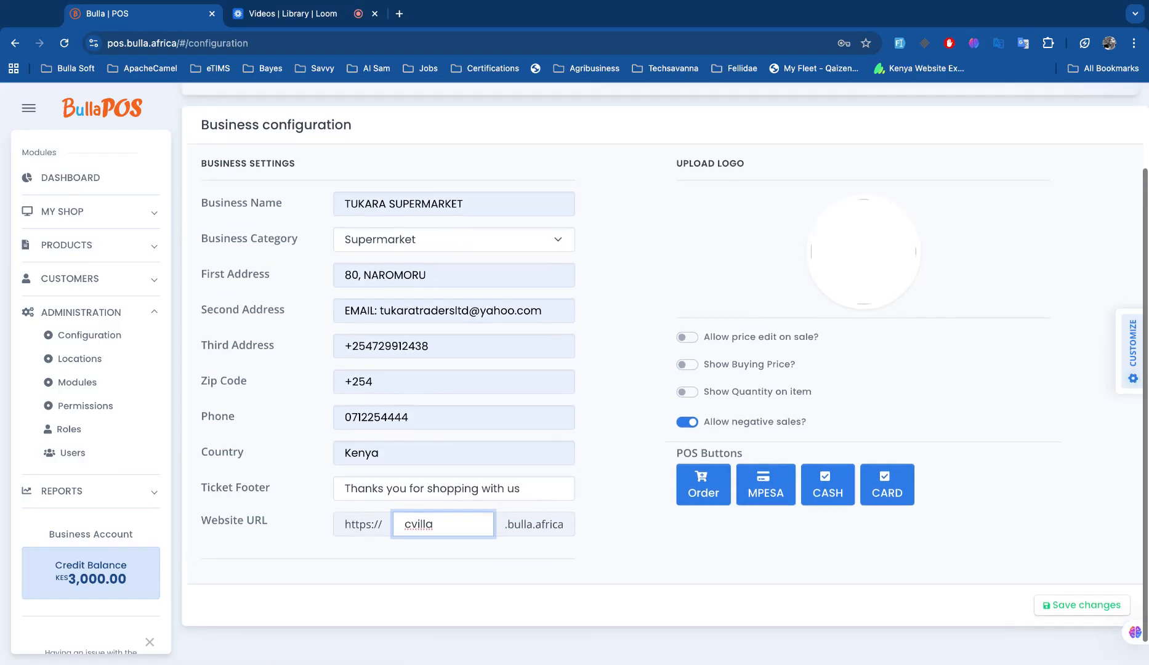
{"action": "left_click", "coordinate": [862, 285]}
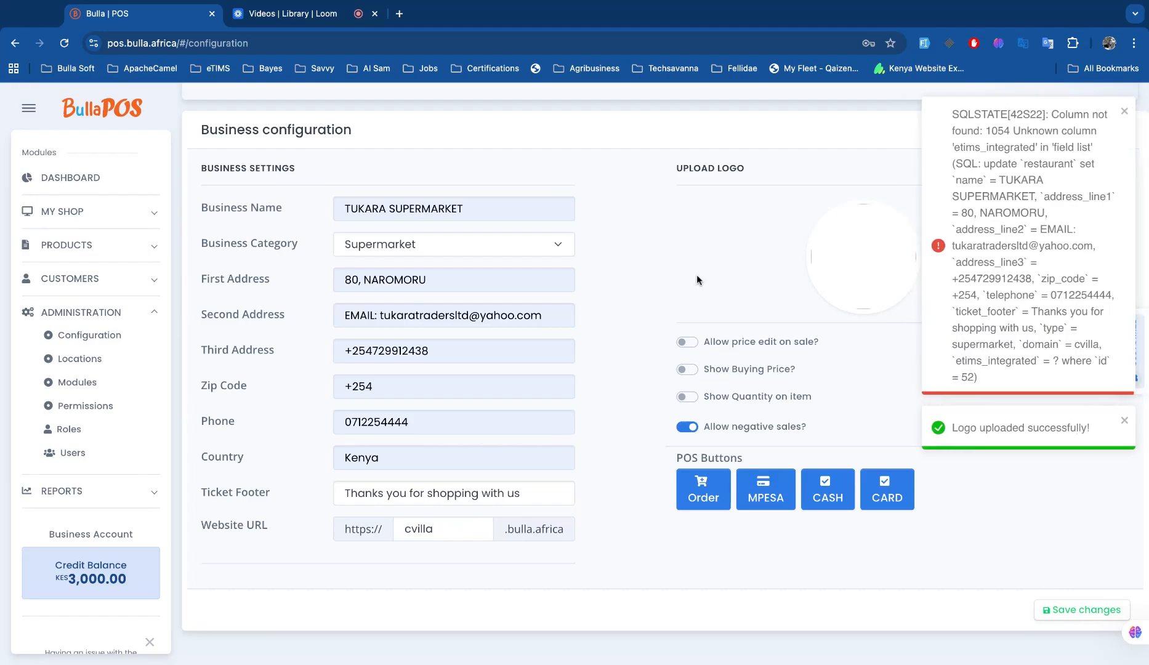
{"action": "left_click", "coordinate": [1127, 115]}
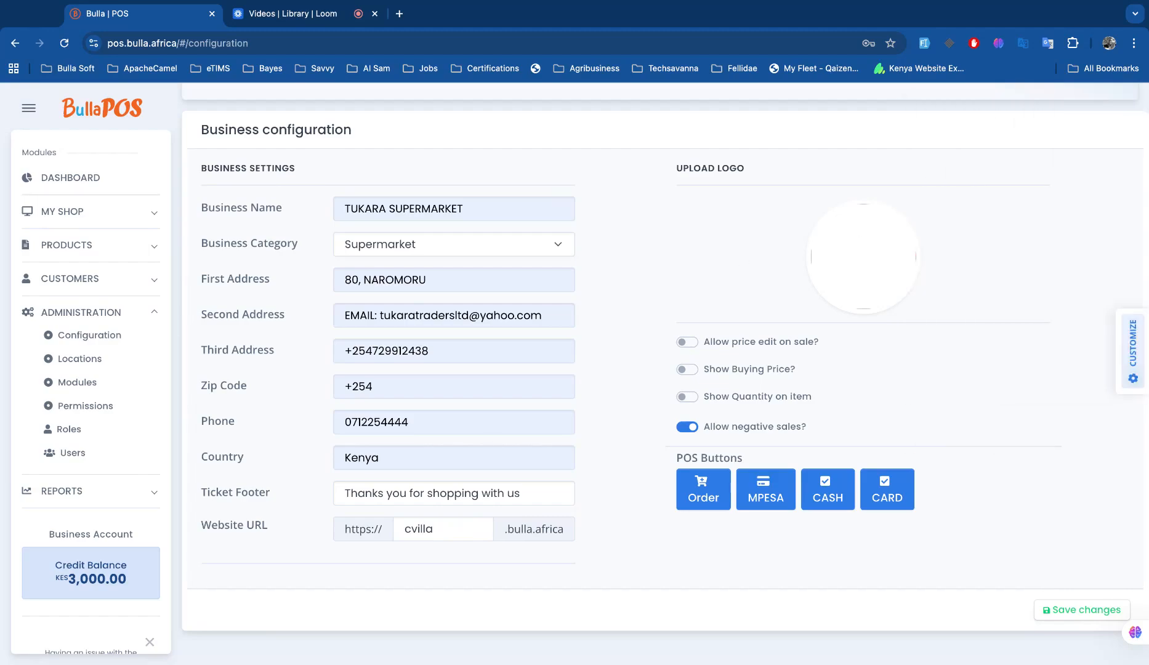
{"action": "mouse_move", "coordinate": [836, 283]}
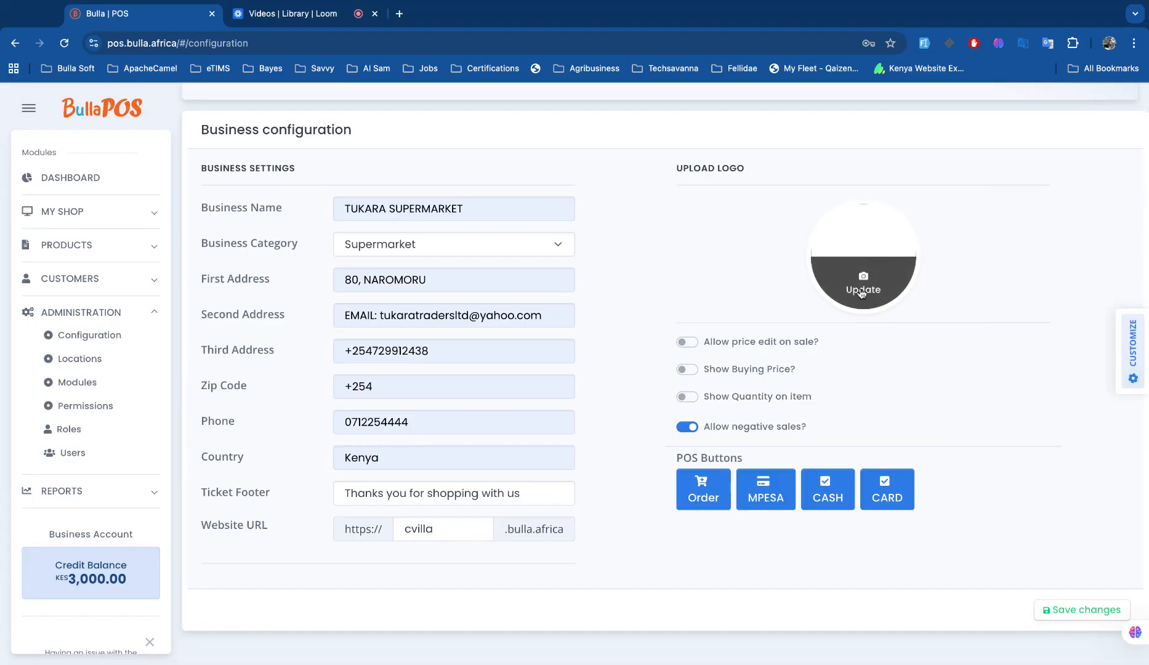
{"action": "left_click", "coordinate": [862, 294]}
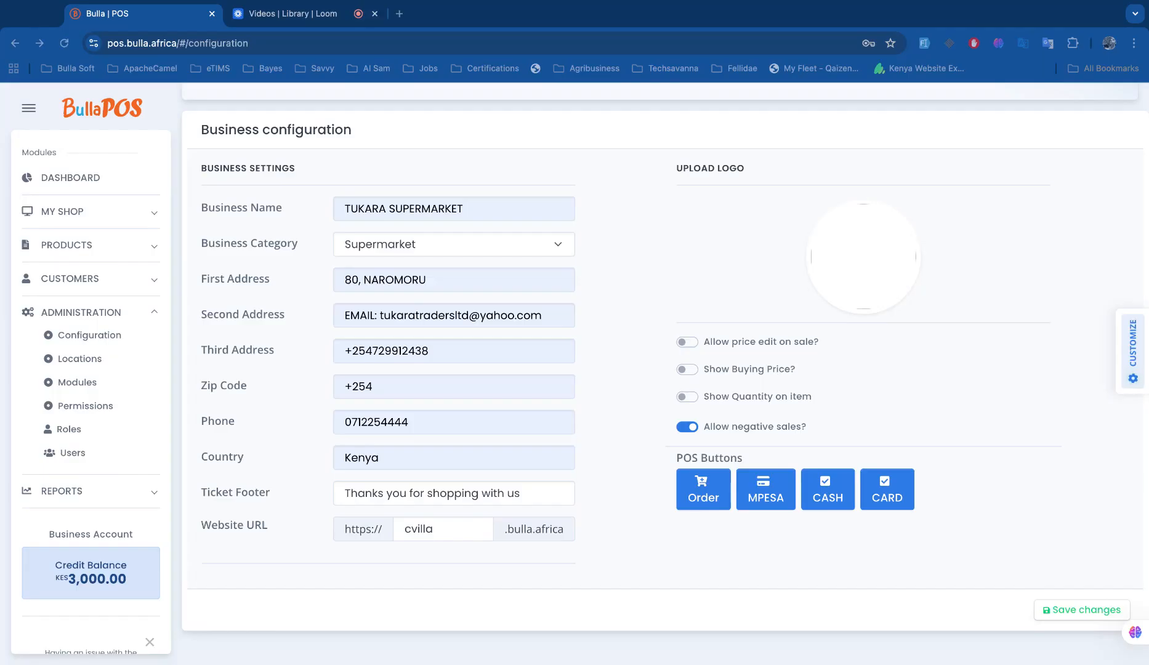
{"action": "left_click", "coordinate": [902, 442]}
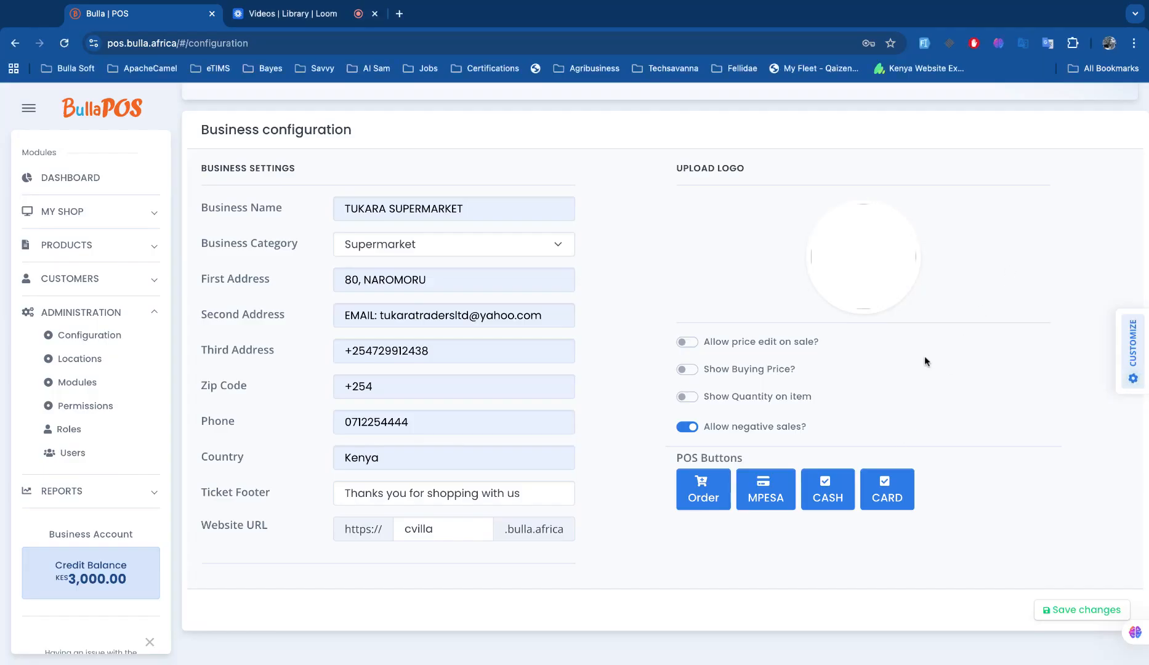
Enable price editing on sale and item quantity, then switch off Order, MPESA, CASH and CARD.
{"action": "left_click", "coordinate": [689, 341]}
{"action": "left_click", "coordinate": [686, 398]}
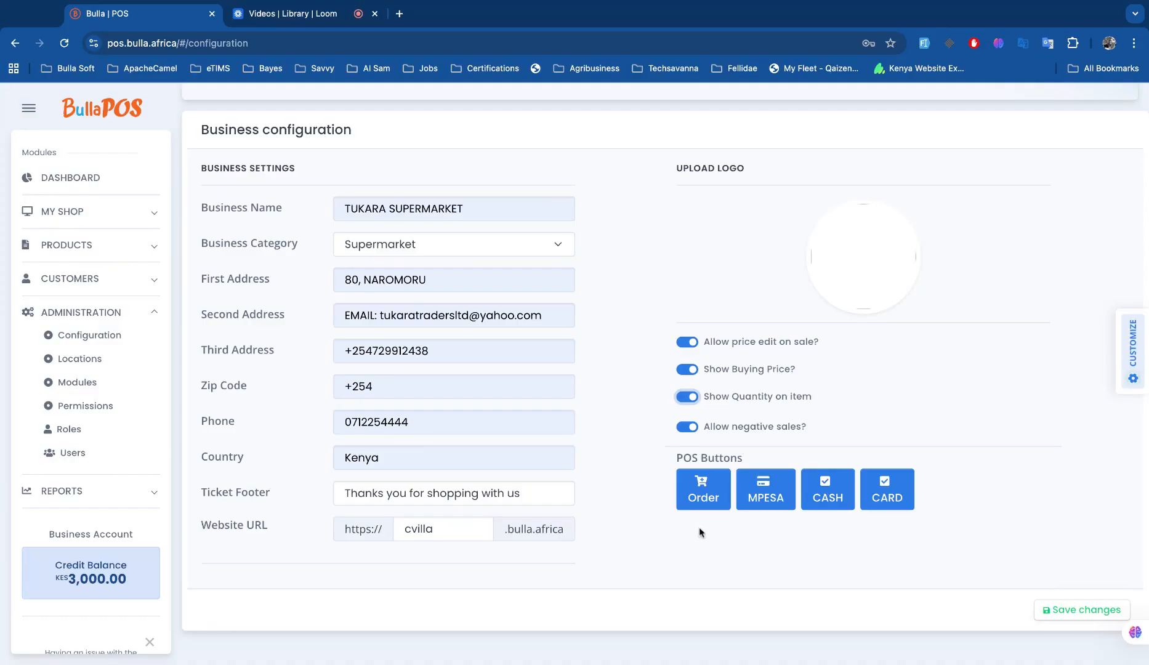
{"action": "left_click", "coordinate": [700, 493]}
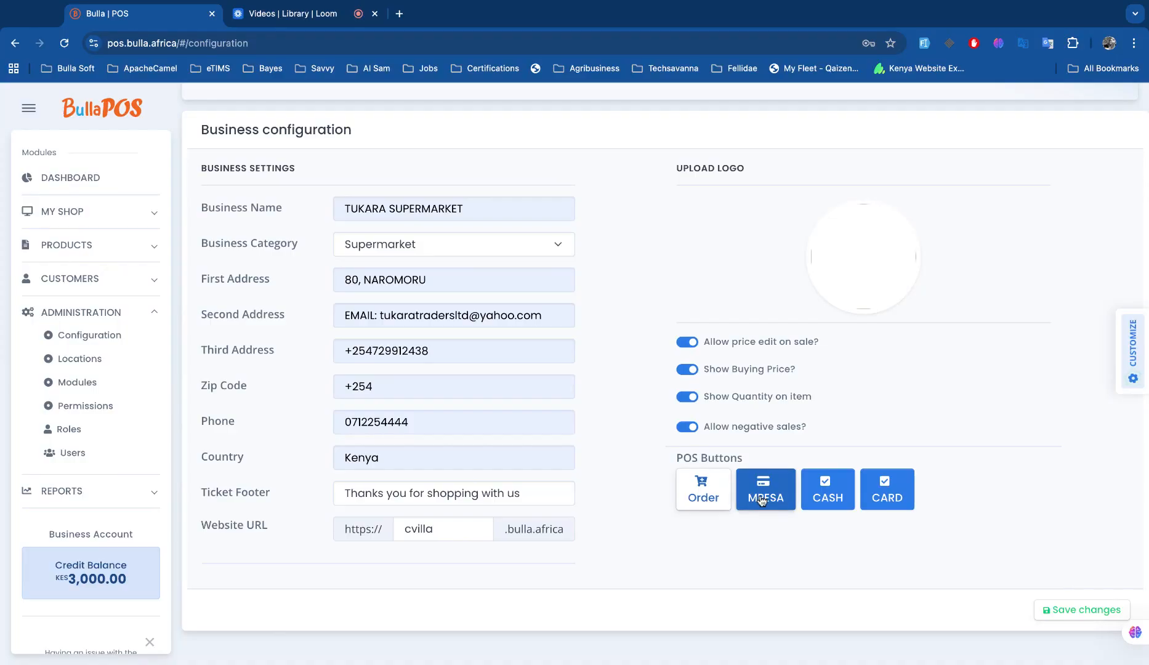
{"action": "left_click", "coordinate": [762, 500]}
{"action": "left_click", "coordinate": [814, 496]}
{"action": "left_click", "coordinate": [874, 491]}
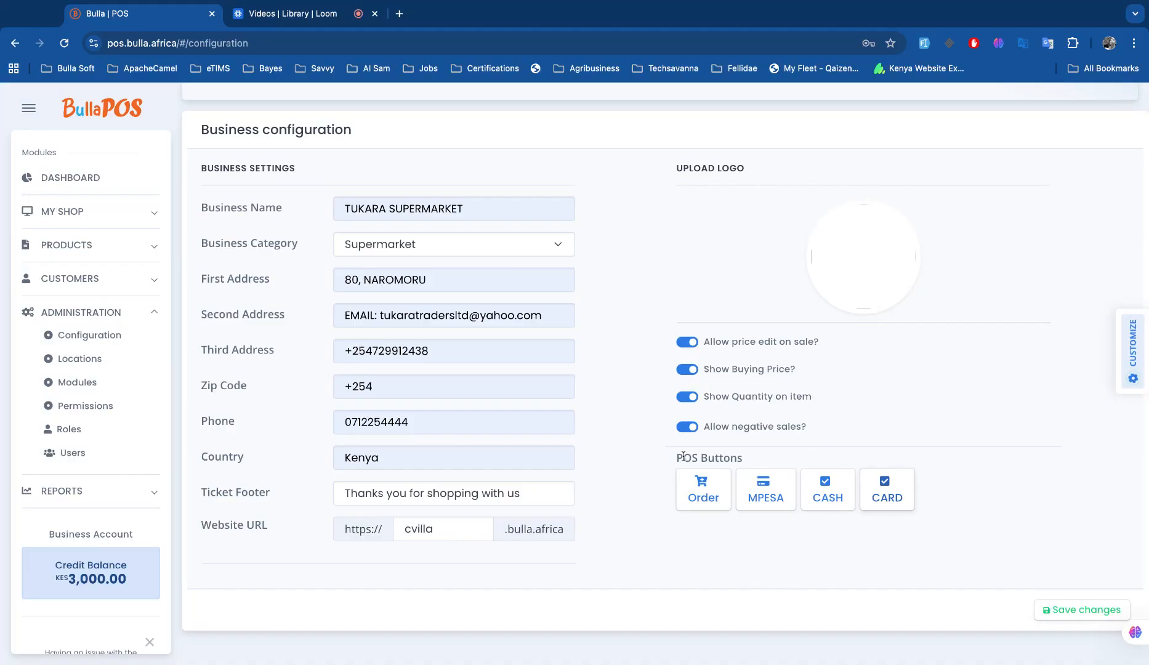
Switch the Order, MPESA, CASH and CARD POS buttons back on.
{"action": "left_click", "coordinate": [683, 502]}
{"action": "left_click", "coordinate": [752, 507]}
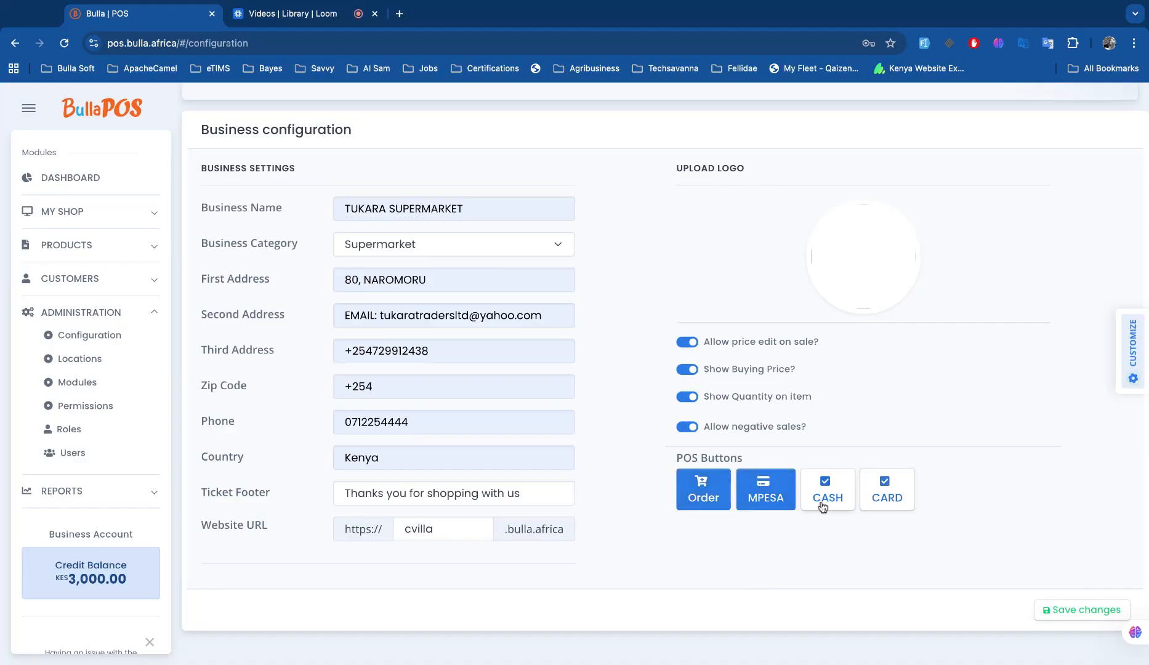
{"action": "left_click", "coordinate": [822, 506]}
{"action": "left_click", "coordinate": [886, 493]}
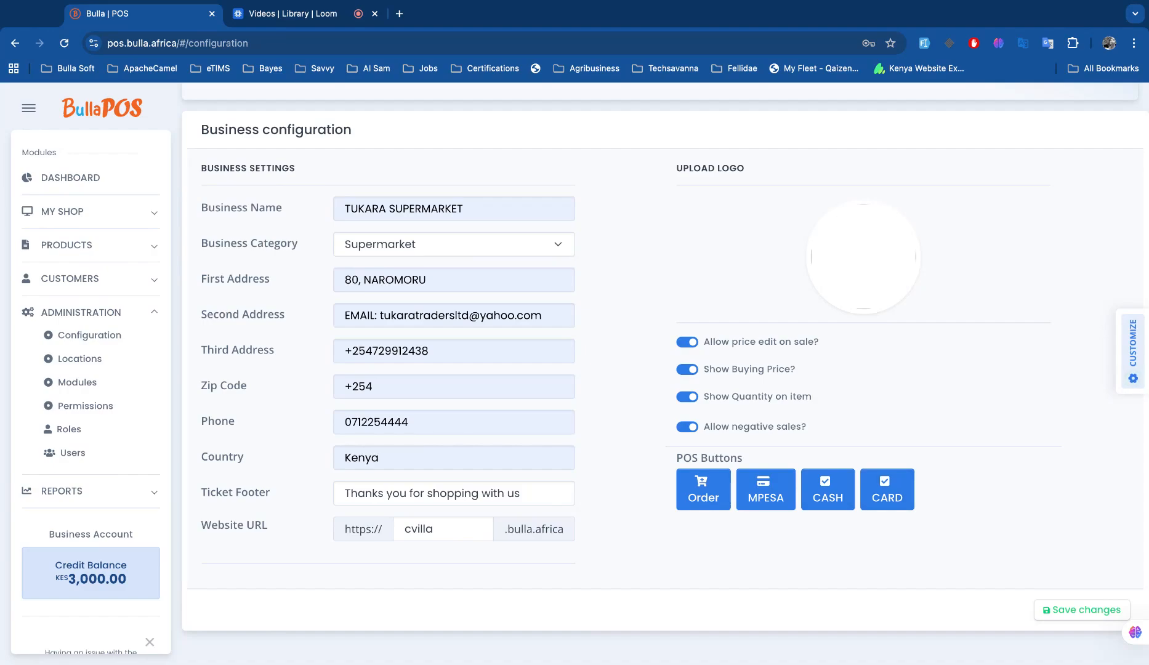
Change the business category to Liquor Store.
{"action": "left_click", "coordinate": [469, 248]}
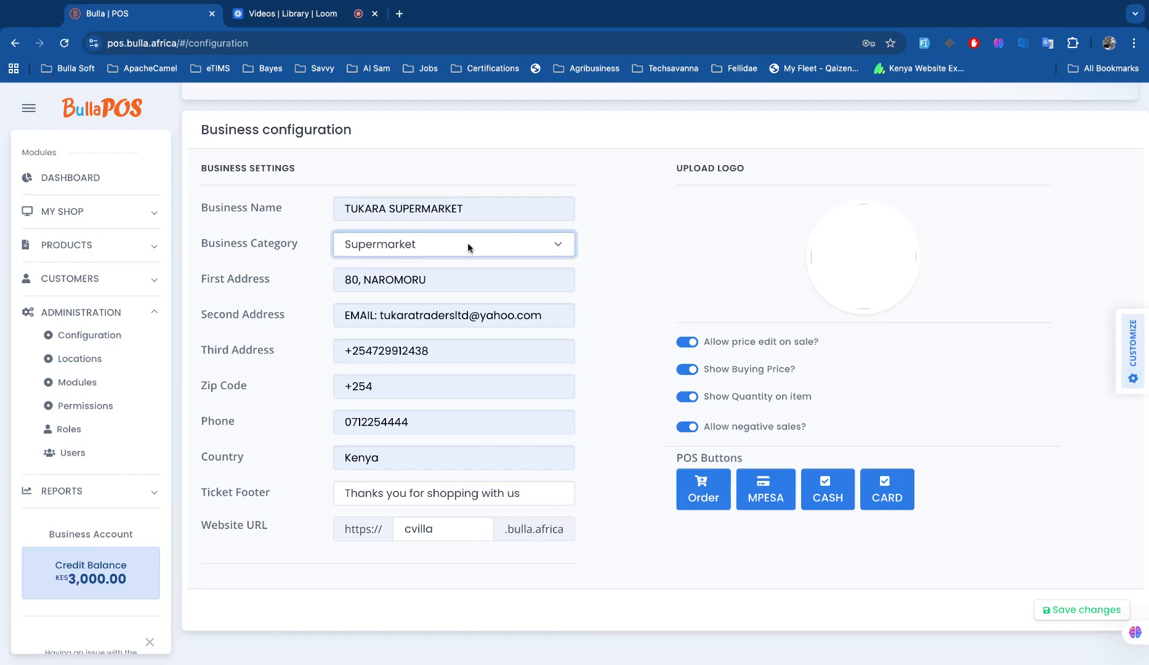
{"action": "left_click", "coordinate": [469, 320]}
{"action": "scroll", "coordinate": [919, 567], "scroll_direction": "up", "scroll_amount": 2}
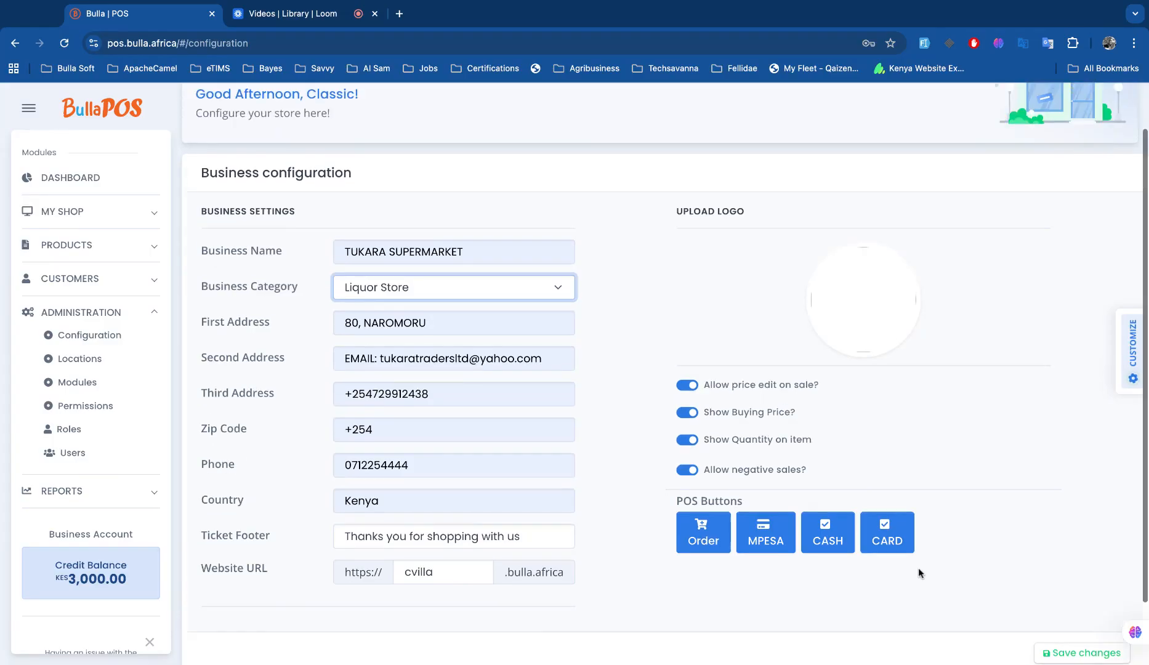
{"action": "scroll", "coordinate": [919, 569], "scroll_direction": "up", "scroll_amount": 2}
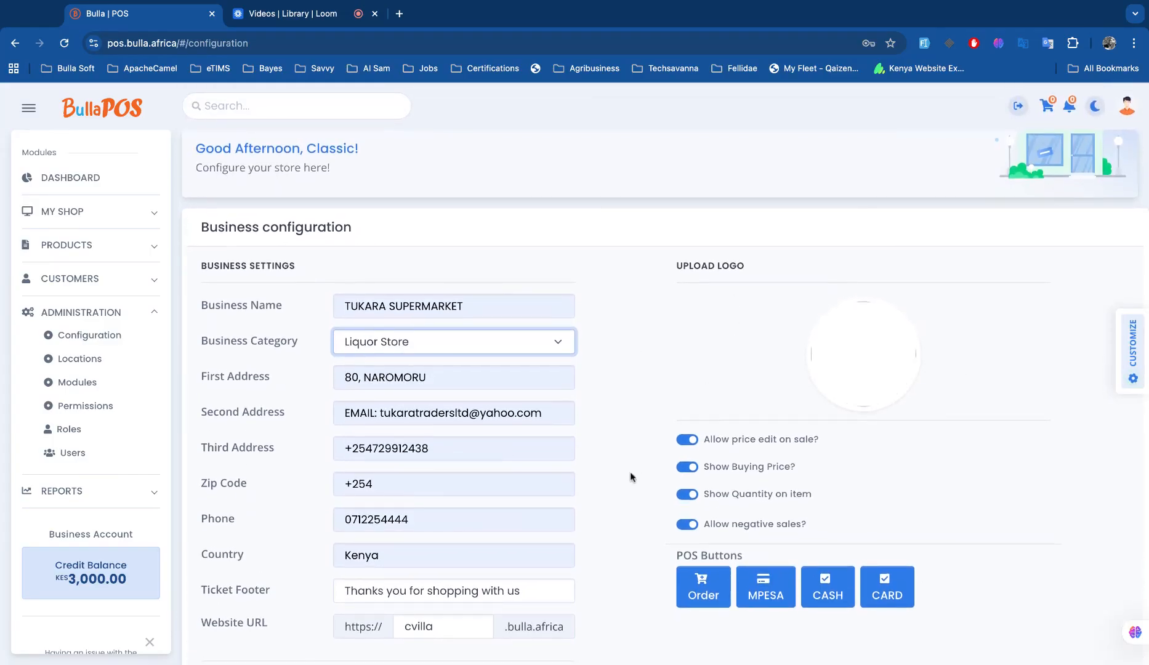
{"action": "scroll", "coordinate": [632, 477], "scroll_direction": "down", "scroll_amount": 1}
{"action": "scroll", "coordinate": [632, 477], "scroll_direction": "down", "scroll_amount": 3}
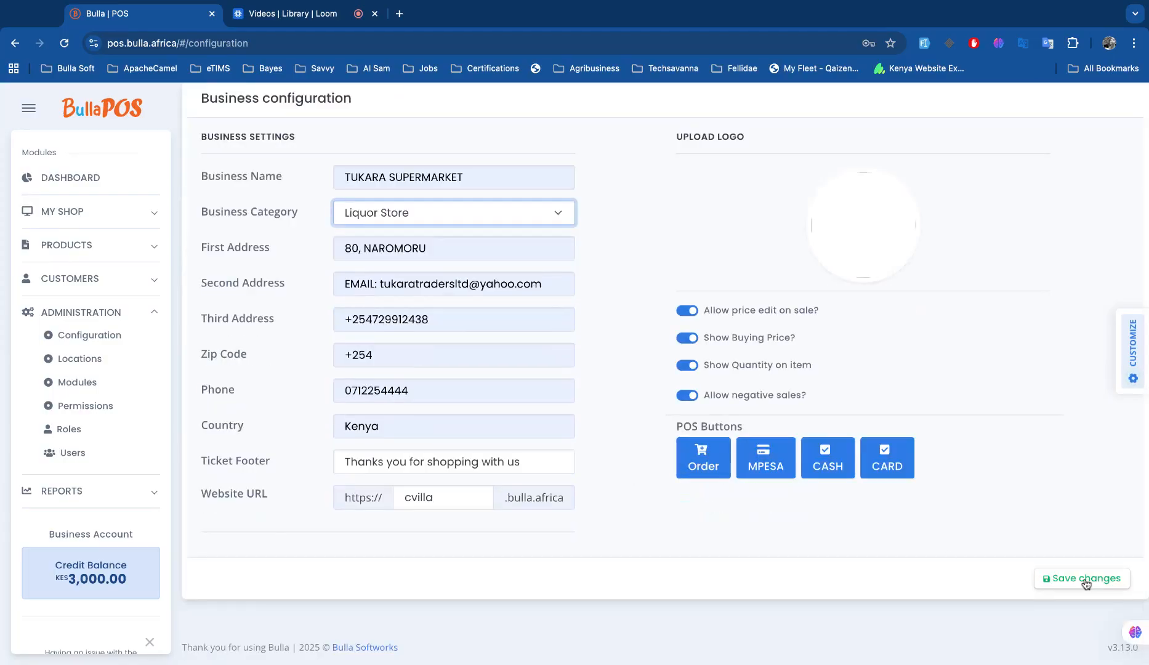
{"action": "scroll", "coordinate": [906, 548], "scroll_direction": "up", "scroll_amount": 2}
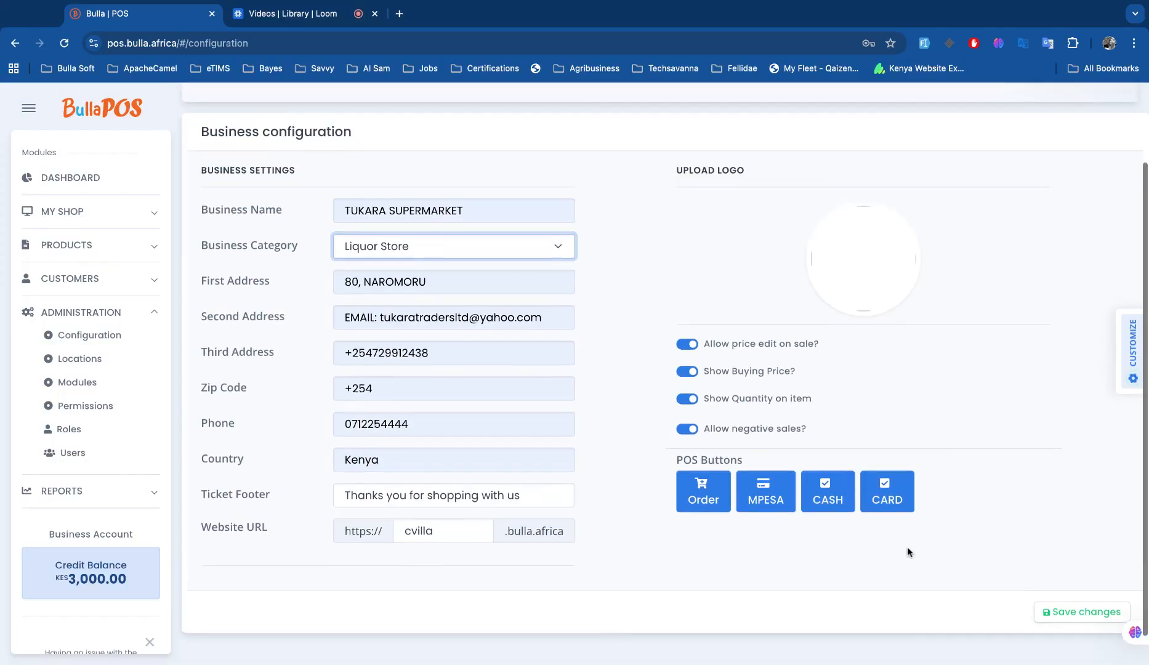
{"action": "scroll", "coordinate": [981, 539], "scroll_direction": "up", "scroll_amount": 2}
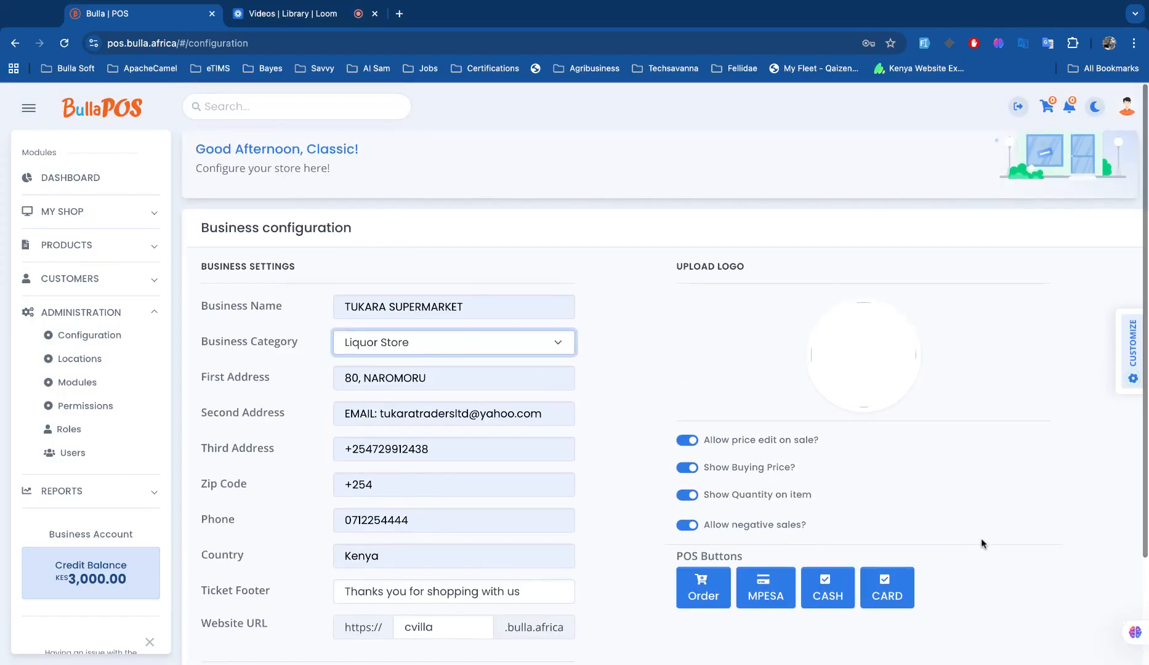
{"action": "scroll", "coordinate": [981, 538], "scroll_direction": "down", "scroll_amount": 4}
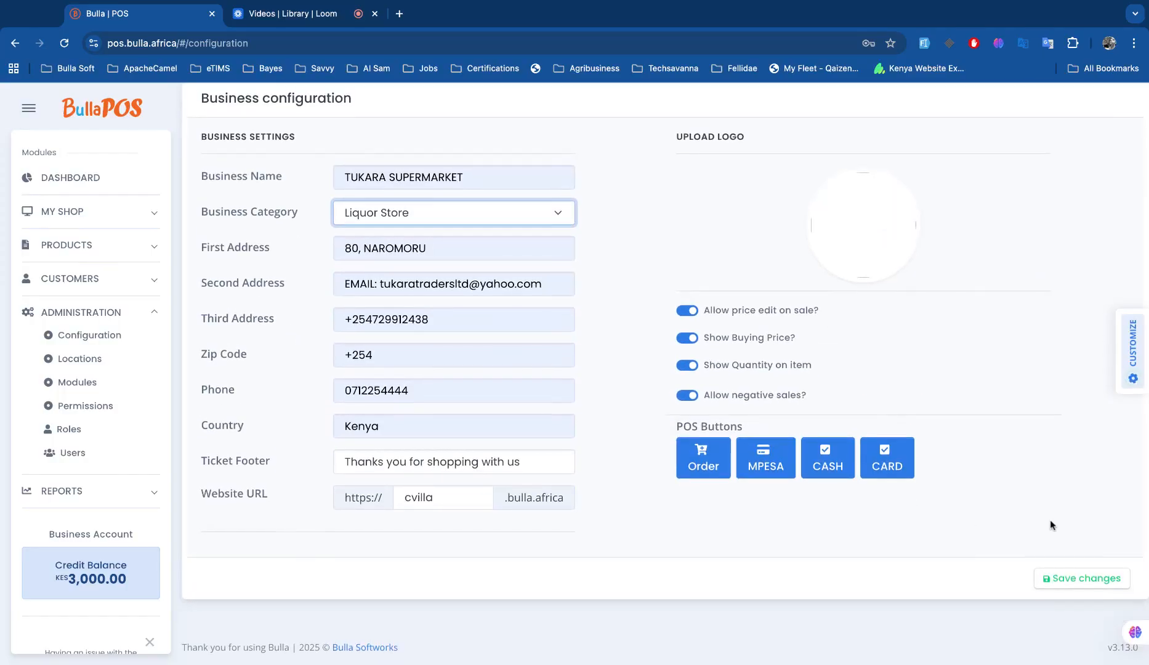
Save the business configuration and move to Loom's Bulla POS Community Version folder.
{"action": "left_click", "coordinate": [1082, 583]}
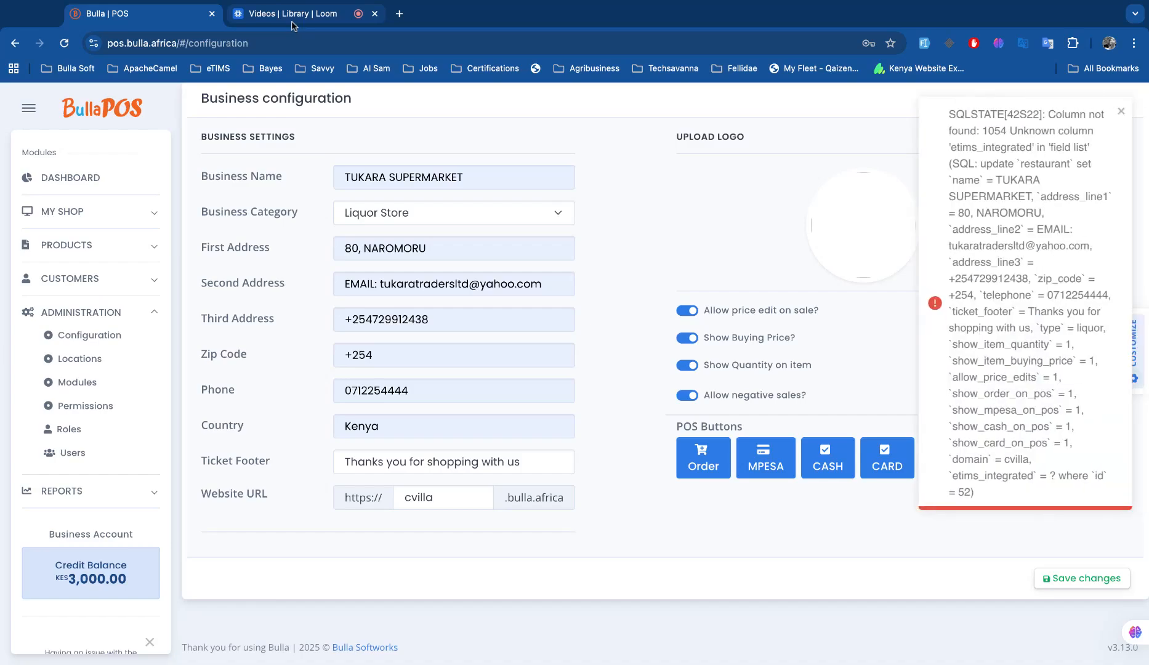
{"action": "left_click", "coordinate": [292, 18]}
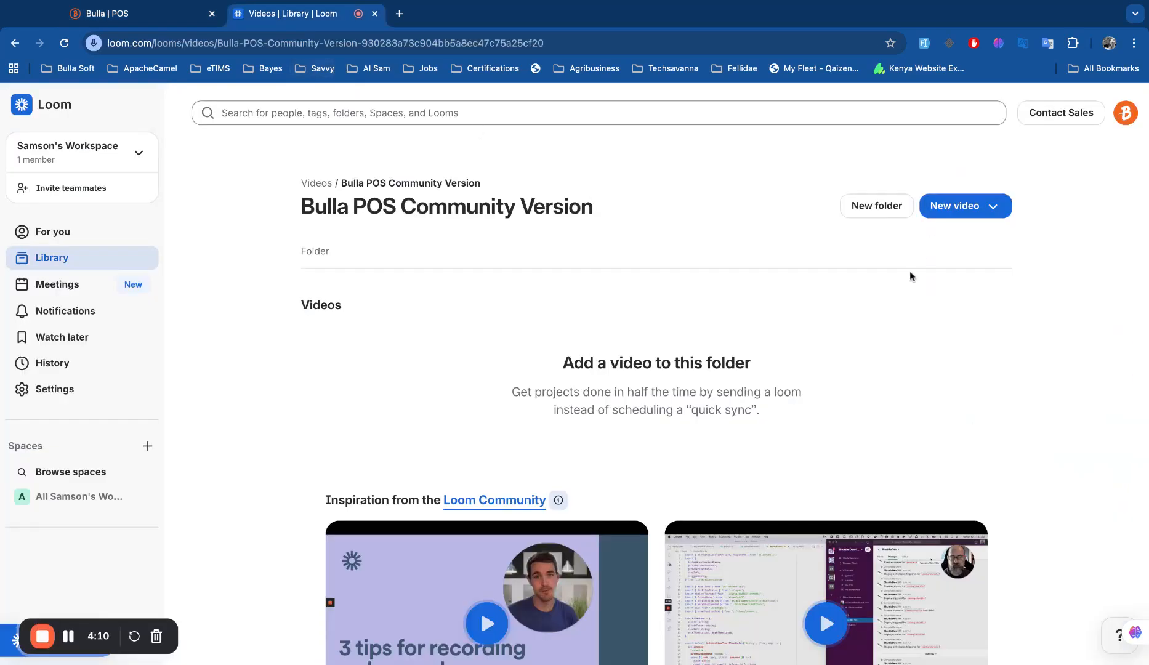
{"action": "scroll", "coordinate": [841, 435], "scroll_direction": "down", "scroll_amount": 9}
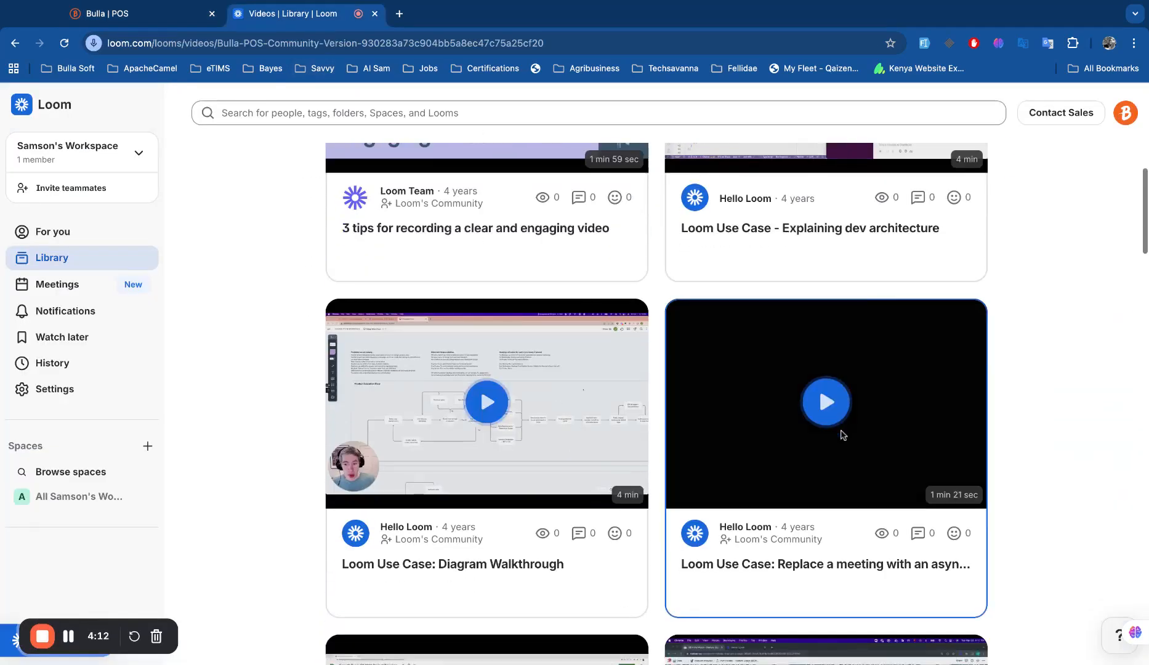